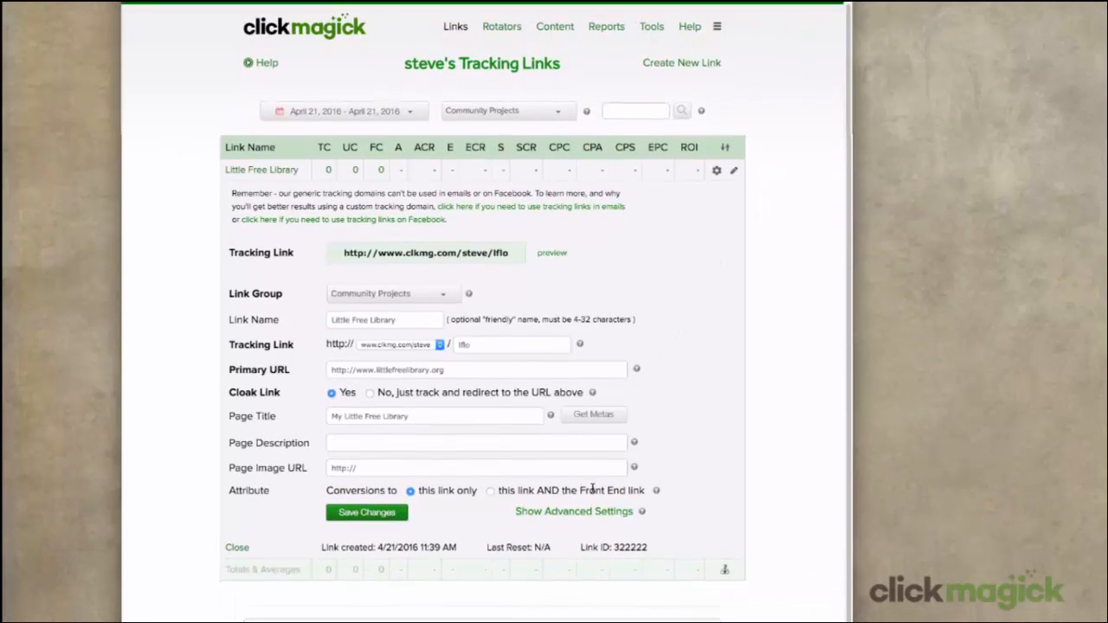
Show the advanced settings of the Little Free Library tracking link
{"action": "left_click", "coordinate": [584, 512]}
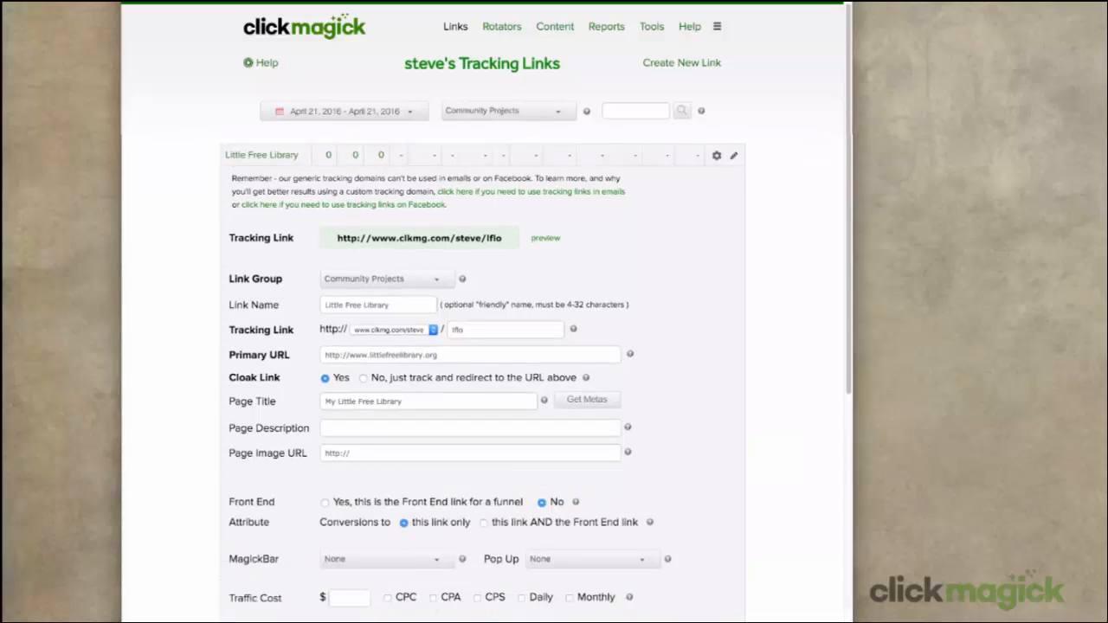
{"action": "scroll", "coordinate": [537, 377], "scroll_direction": "down", "scroll_amount": 4}
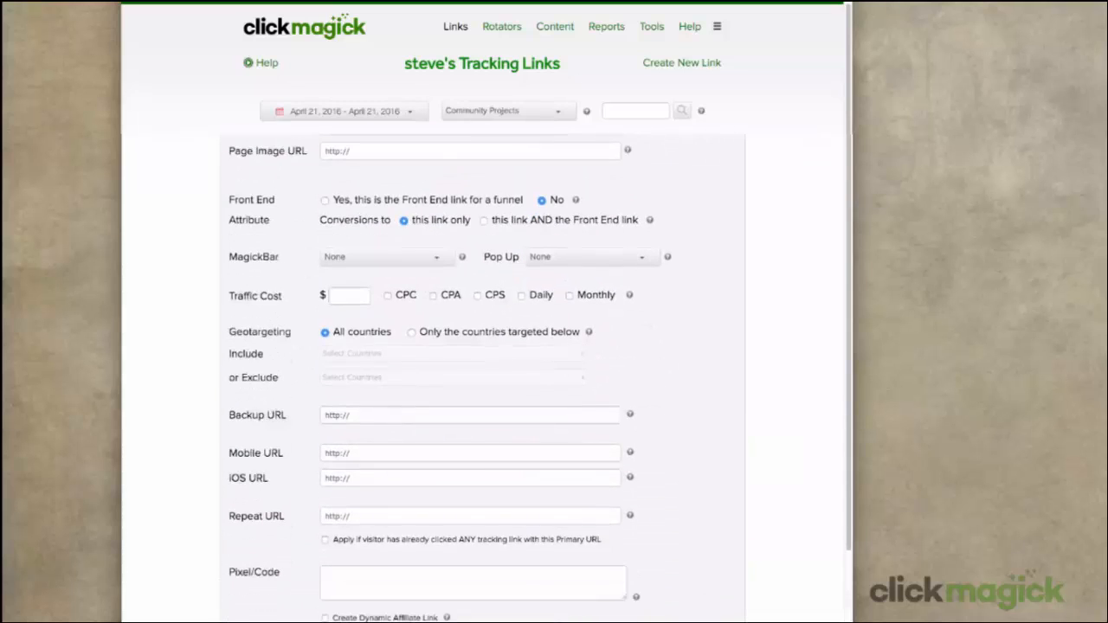
{"action": "scroll", "coordinate": [485, 377], "scroll_direction": "down", "scroll_amount": 1}
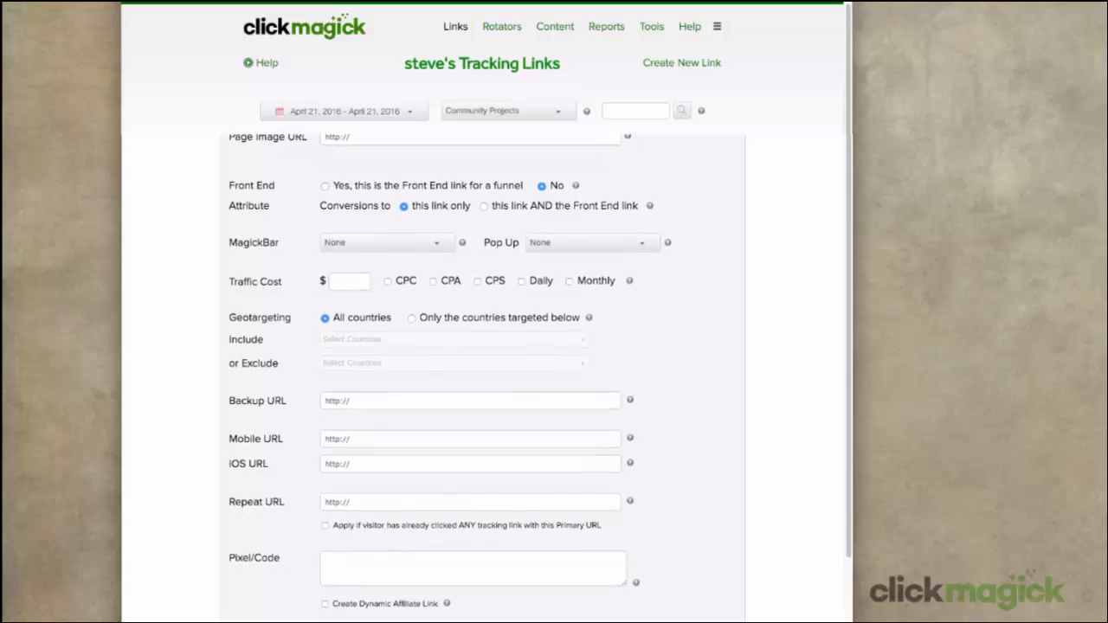
{"action": "scroll", "coordinate": [450, 393], "scroll_direction": "down", "scroll_amount": 1}
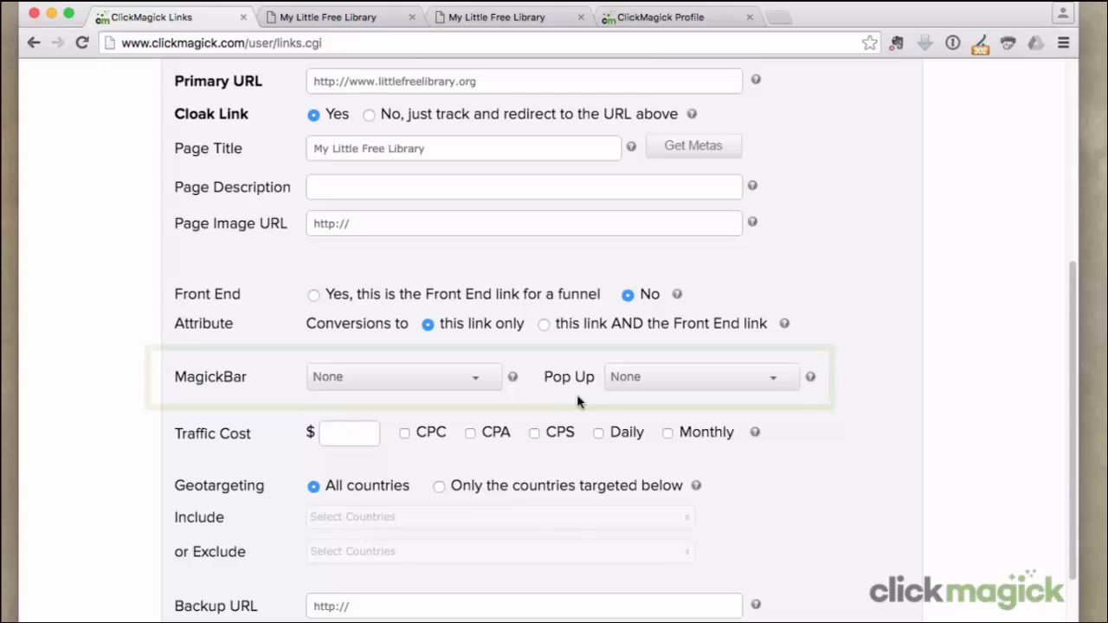
Review the MagickBar and pop-up examples on the two open My Little Free Library pages and return to the link settings
{"action": "left_click", "coordinate": [382, 23]}
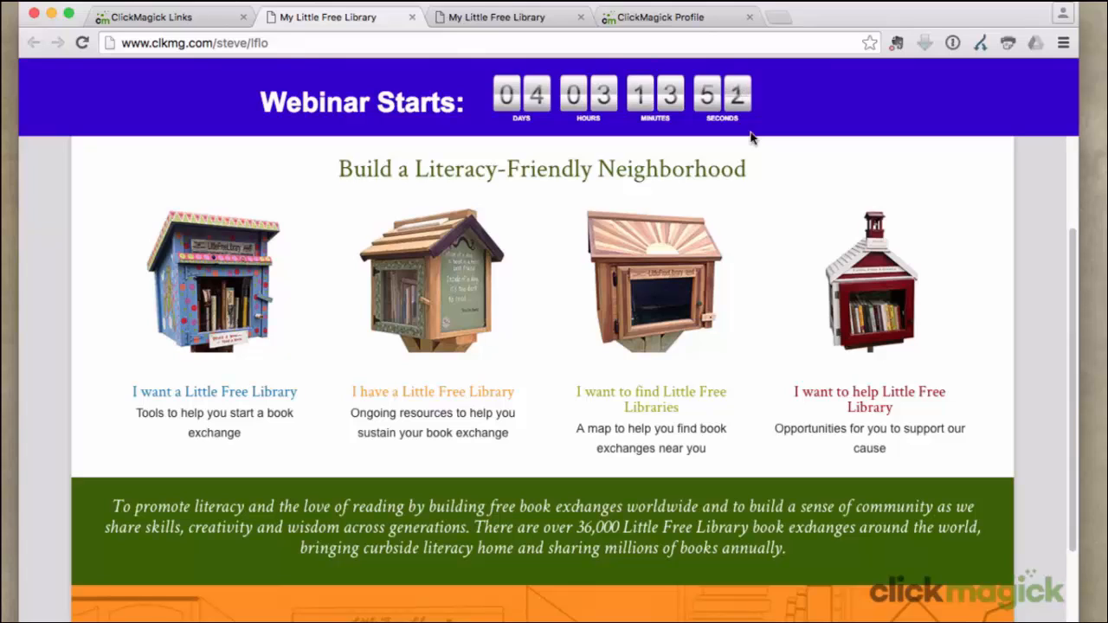
{"action": "left_click", "coordinate": [558, 18]}
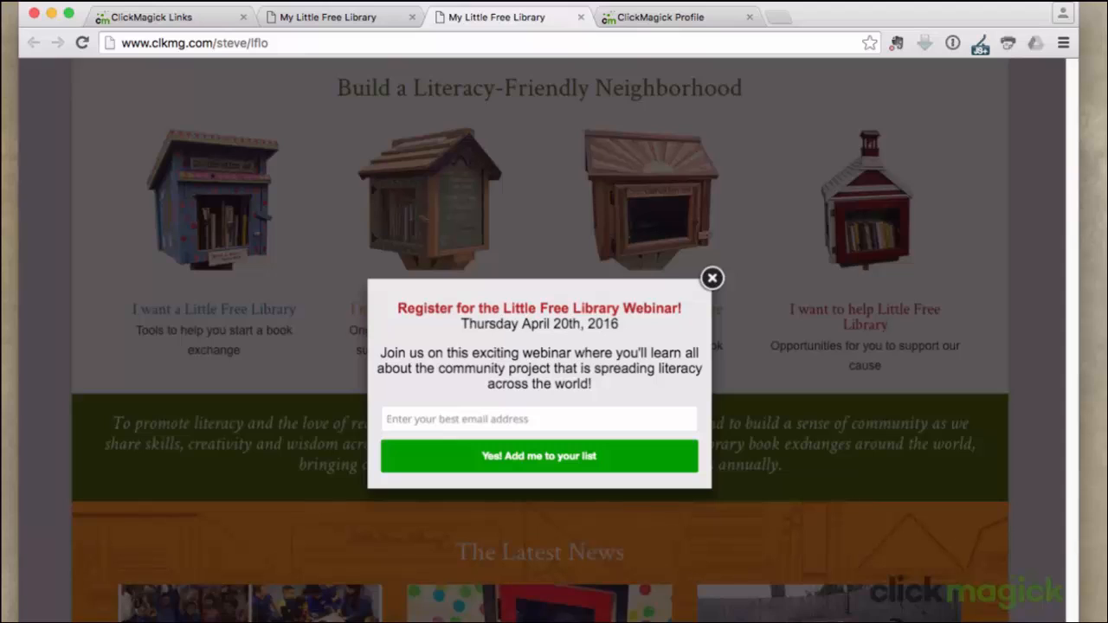
{"action": "left_click", "coordinate": [197, 18]}
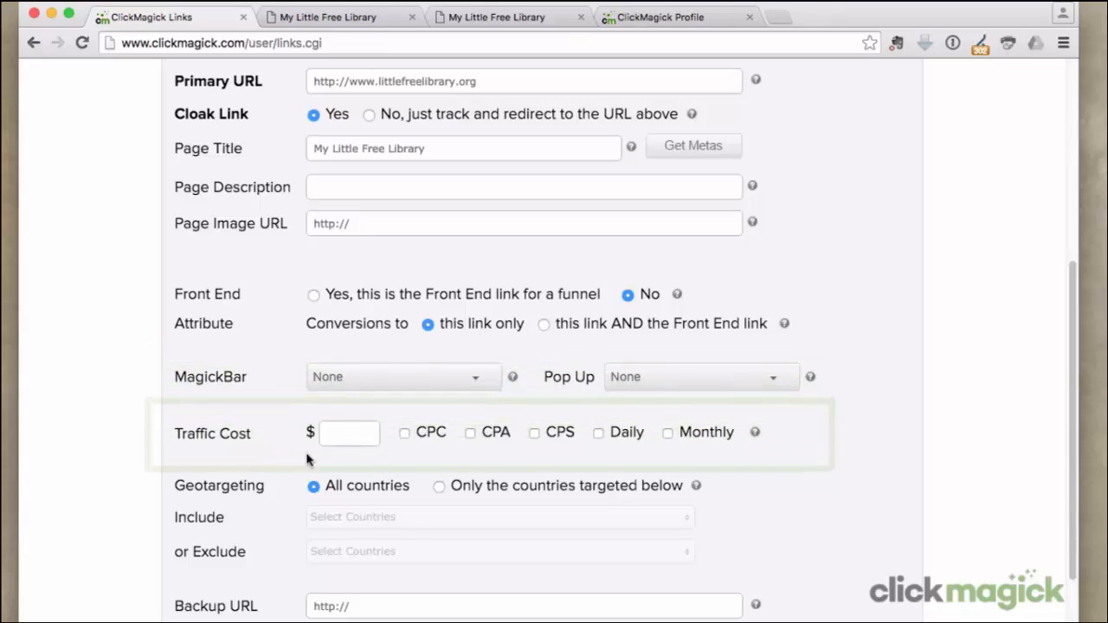
Set the link's traffic cost to $0.63 per click (CPC) and review the cost and ROI columns of the link table
{"action": "left_click", "coordinate": [405, 433]}
{"action": "left_click", "coordinate": [339, 434]}
{"action": "type", "text": "0.6"}
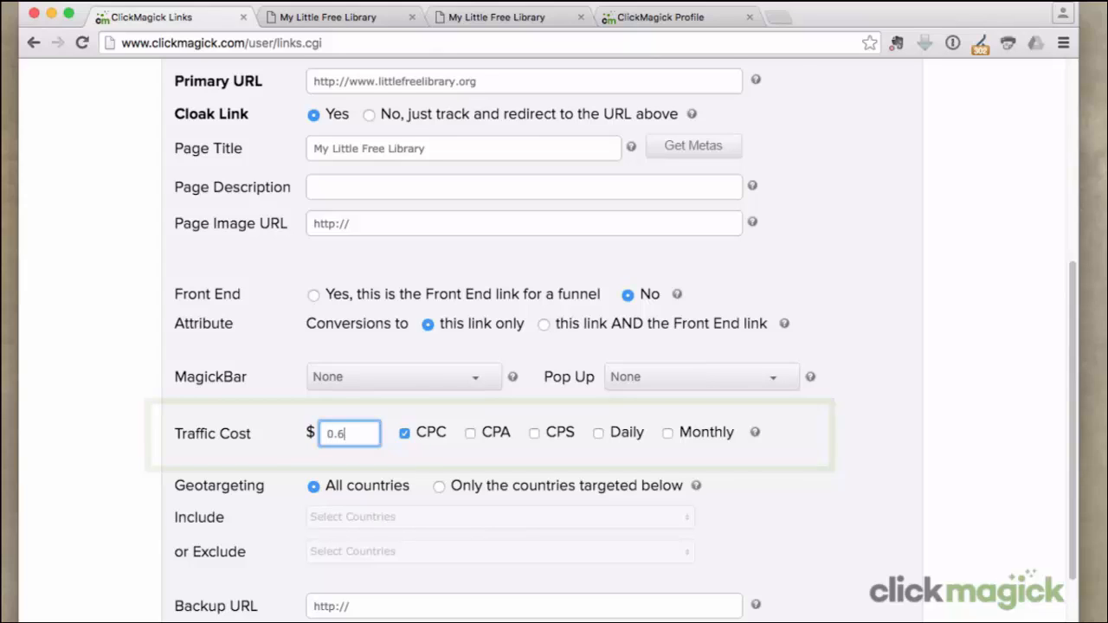
{"action": "type", "text": "3"}
{"action": "key", "text": "Tab"}
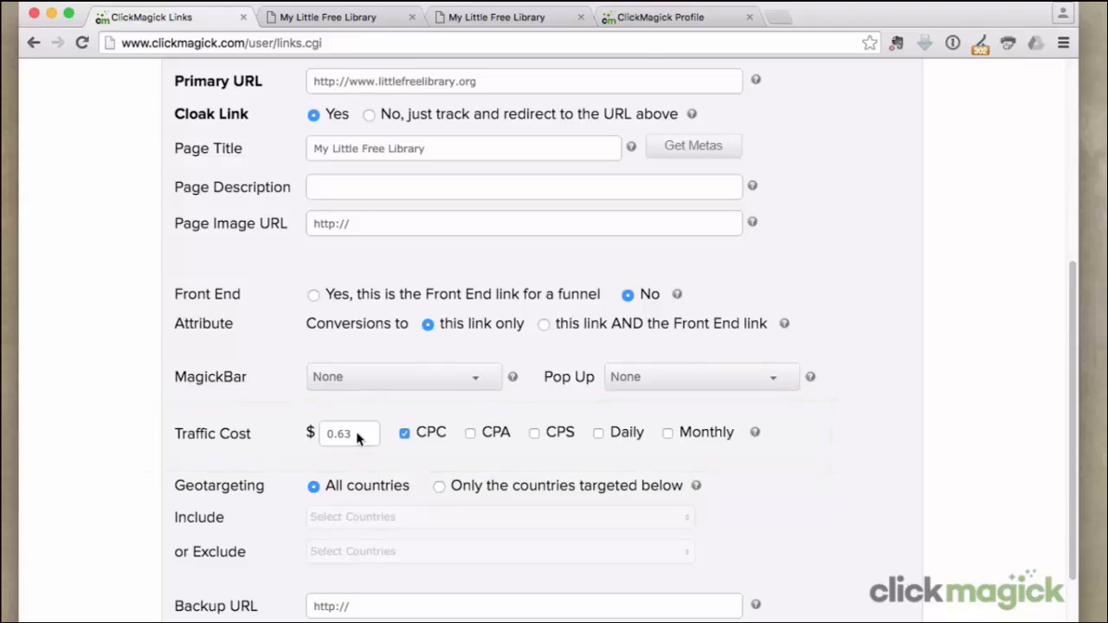
{"action": "scroll", "coordinate": [579, 313], "scroll_direction": "up", "scroll_amount": 6}
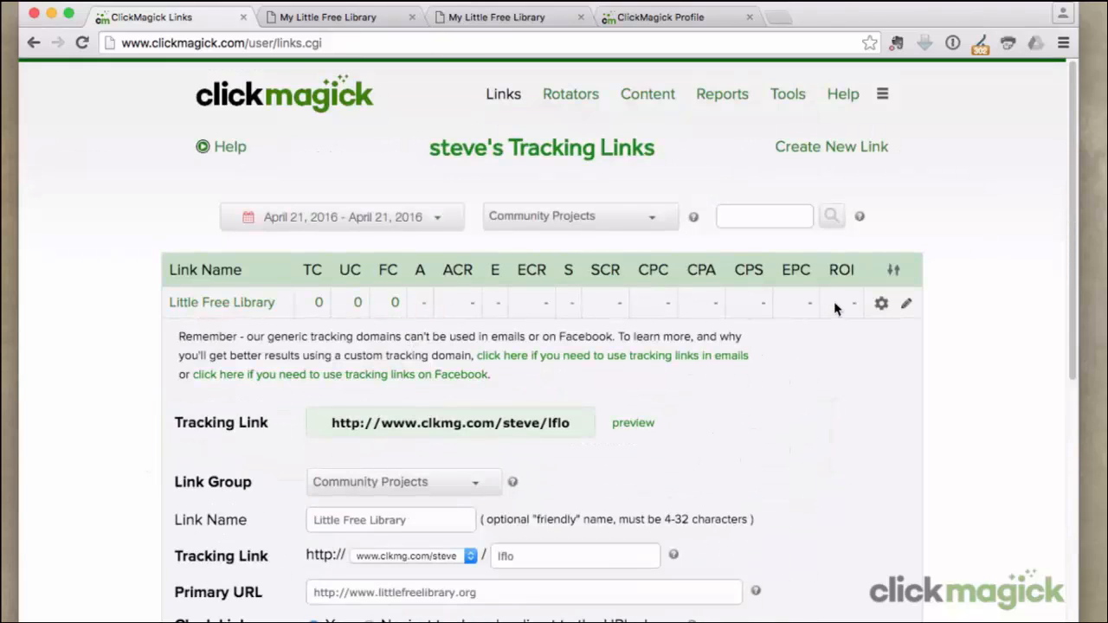
{"action": "scroll", "coordinate": [837, 301], "scroll_direction": "down", "scroll_amount": 6}
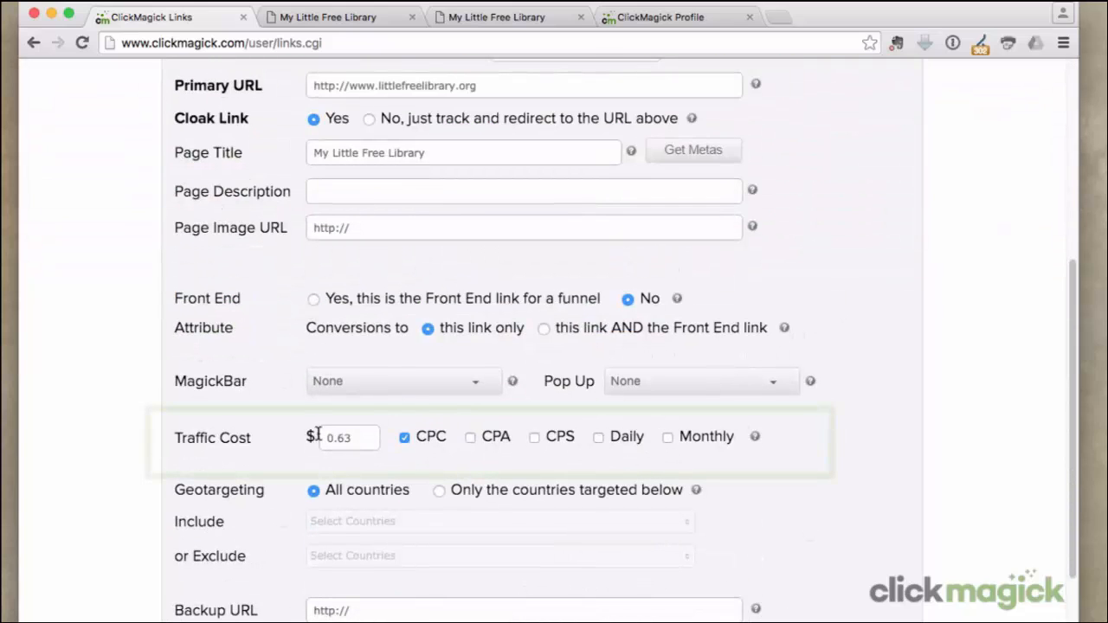
Set the link's traffic cost to $5 Daily
{"action": "left_click_drag", "start_coordinate": [367, 436], "coordinate": [226, 427]}
{"action": "type", "text": "5"}
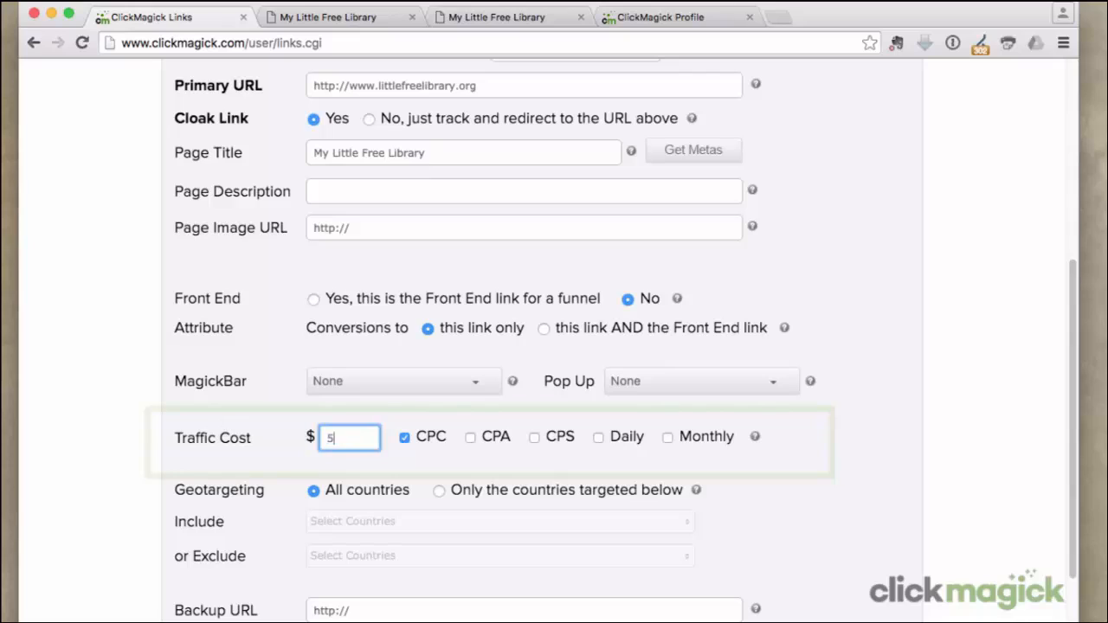
{"action": "left_click", "coordinate": [597, 438]}
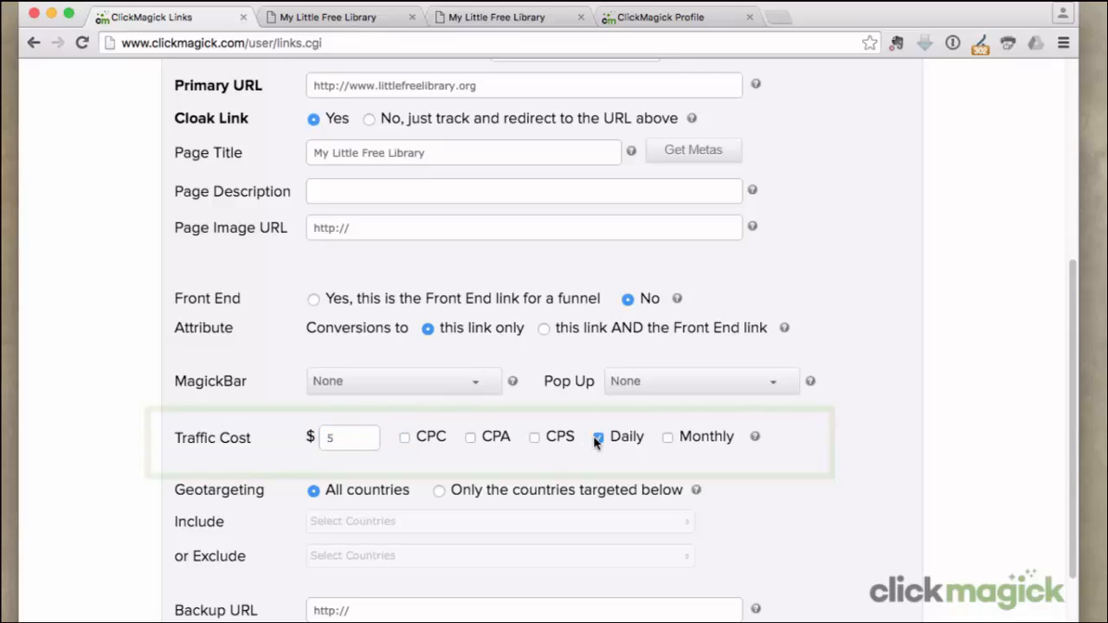
Set the link's traffic cost to $1000 Monthly
{"action": "left_click", "coordinate": [667, 437]}
{"action": "left_click_drag", "start_coordinate": [362, 440], "coordinate": [280, 425]}
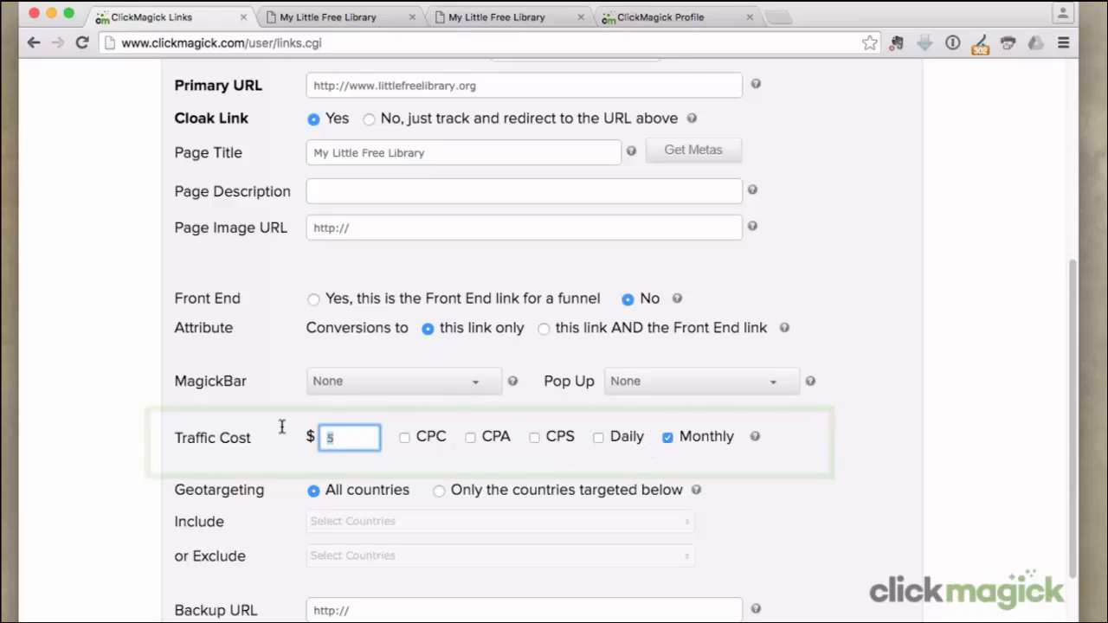
{"action": "type", "text": "1000"}
{"action": "left_click", "coordinate": [280, 425]}
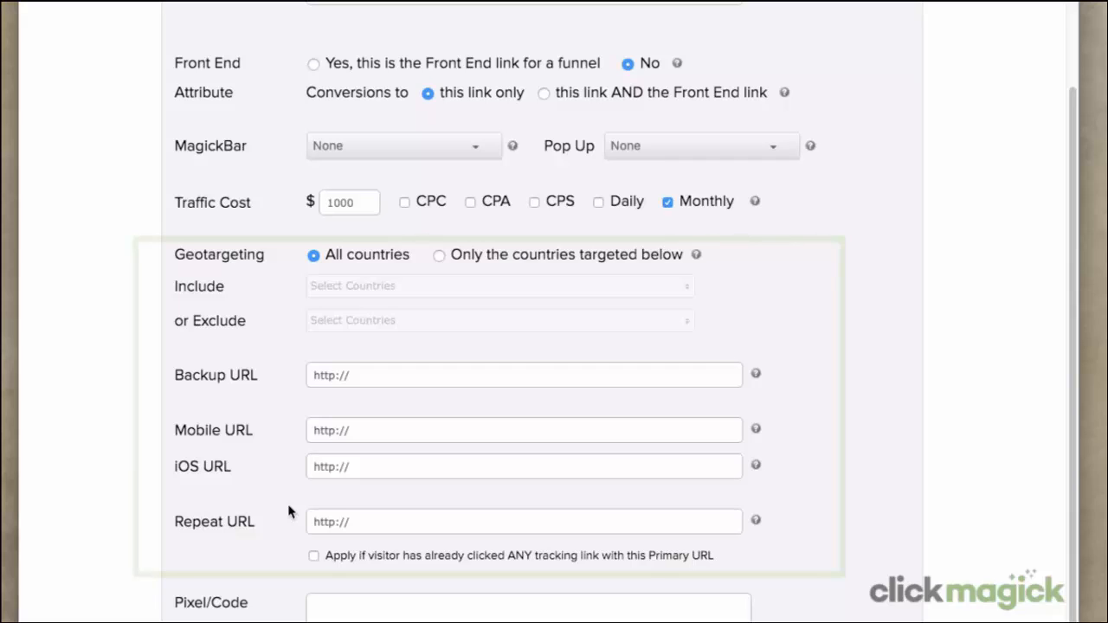
Restrict geotargeting to targeted countries and include Australia, Canada, New Zealand, United Kingdom and United States
{"action": "left_click", "coordinate": [438, 258]}
{"action": "left_click", "coordinate": [433, 286]}
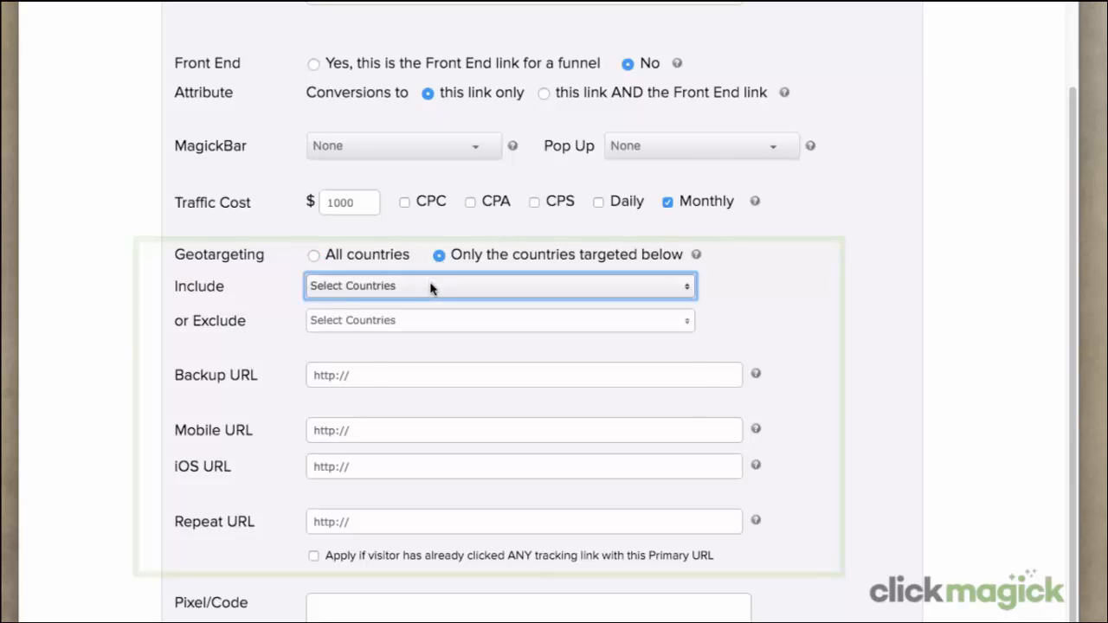
{"action": "left_click", "coordinate": [364, 208]}
{"action": "left_click", "coordinate": [354, 223]}
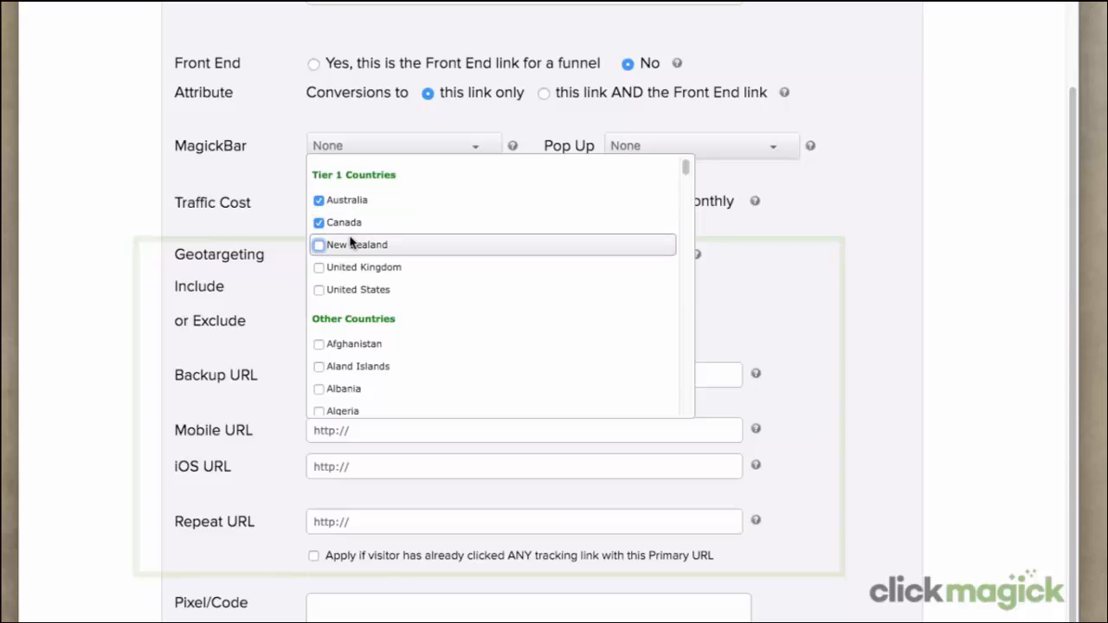
{"action": "left_click", "coordinate": [353, 245]}
{"action": "left_click", "coordinate": [351, 270]}
{"action": "left_click", "coordinate": [353, 291]}
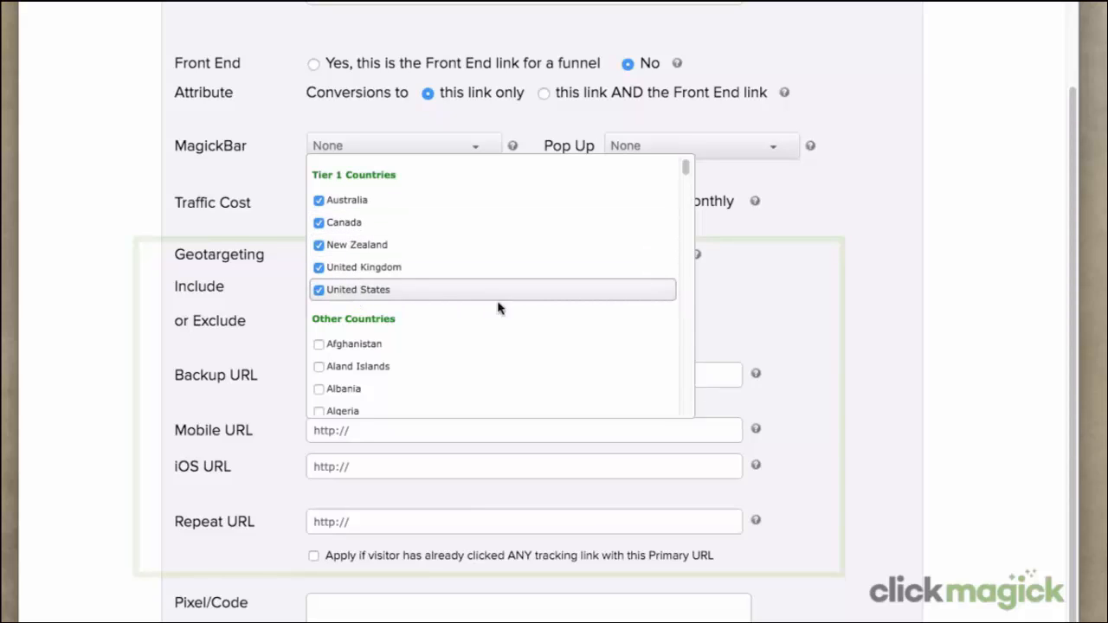
{"action": "left_click", "coordinate": [710, 317]}
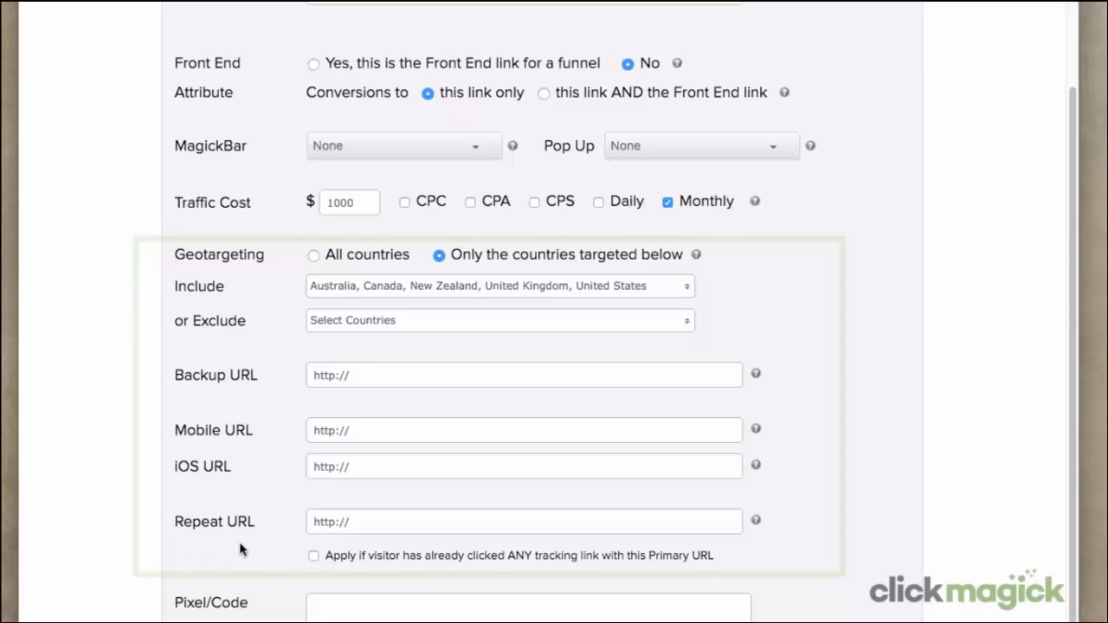
{"action": "left_click_drag", "start_coordinate": [312, 519], "coordinate": [425, 528]}
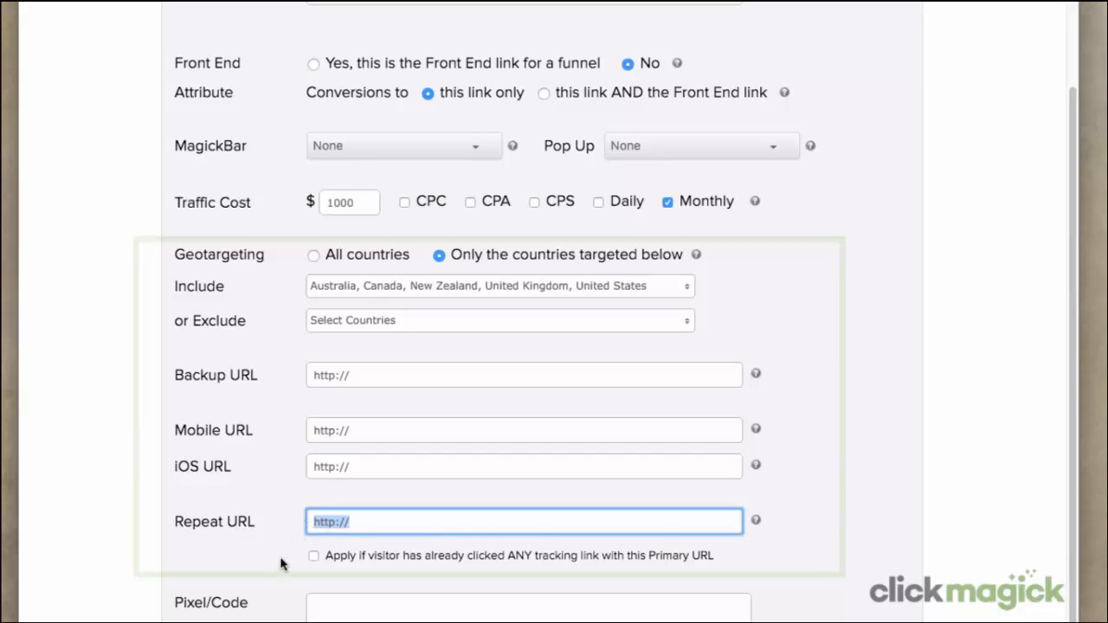
{"action": "left_click", "coordinate": [278, 591]}
{"action": "scroll", "coordinate": [294, 520], "scroll_direction": "down", "scroll_amount": 3}
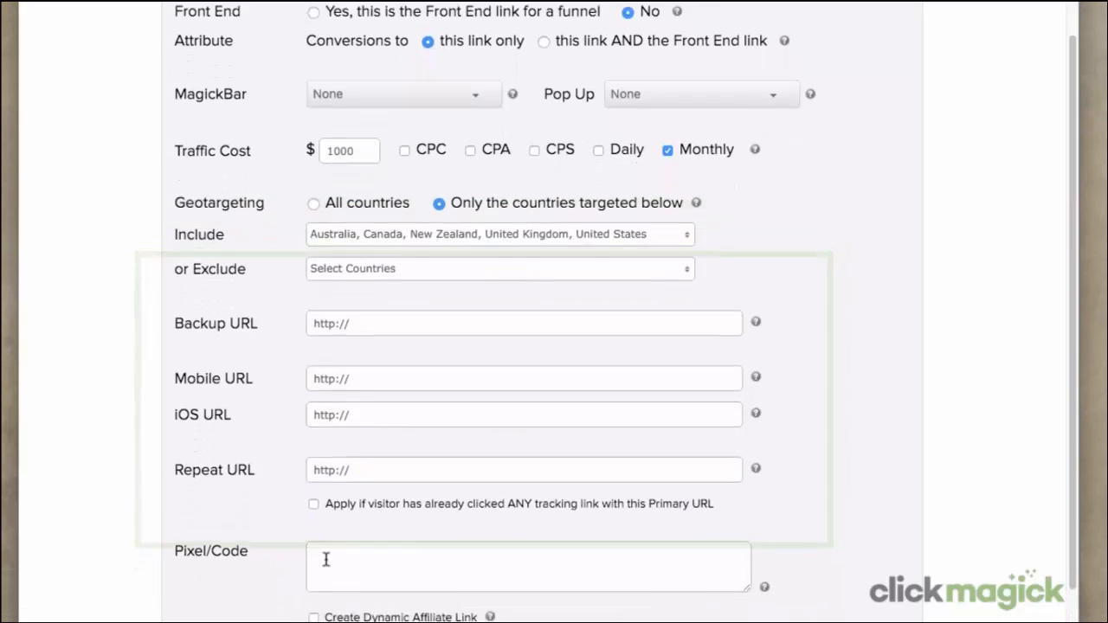
{"action": "left_click", "coordinate": [330, 413]}
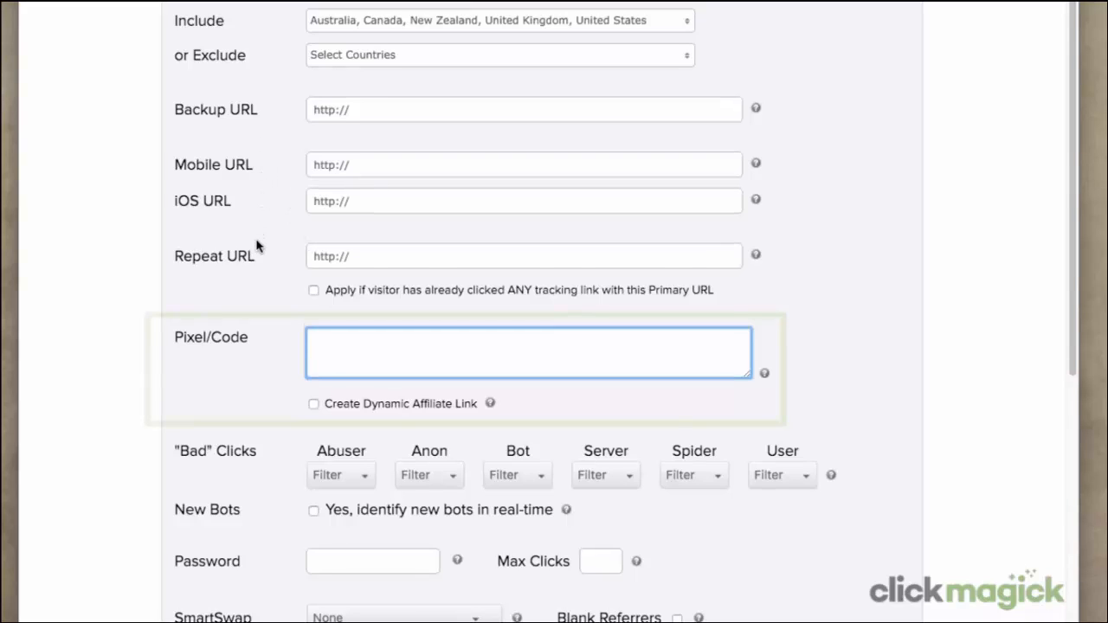
{"action": "left_click", "coordinate": [259, 365]}
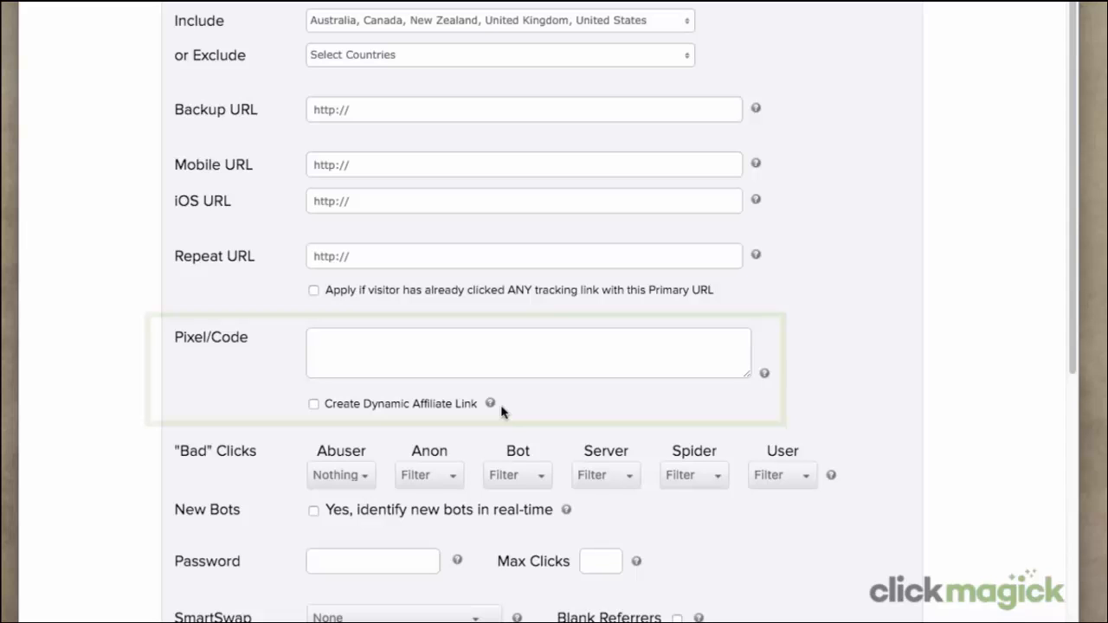
Set the handling of Abuser "Bad" Clicks to Nothing
{"action": "scroll", "coordinate": [502, 412], "scroll_direction": "down", "scroll_amount": 2}
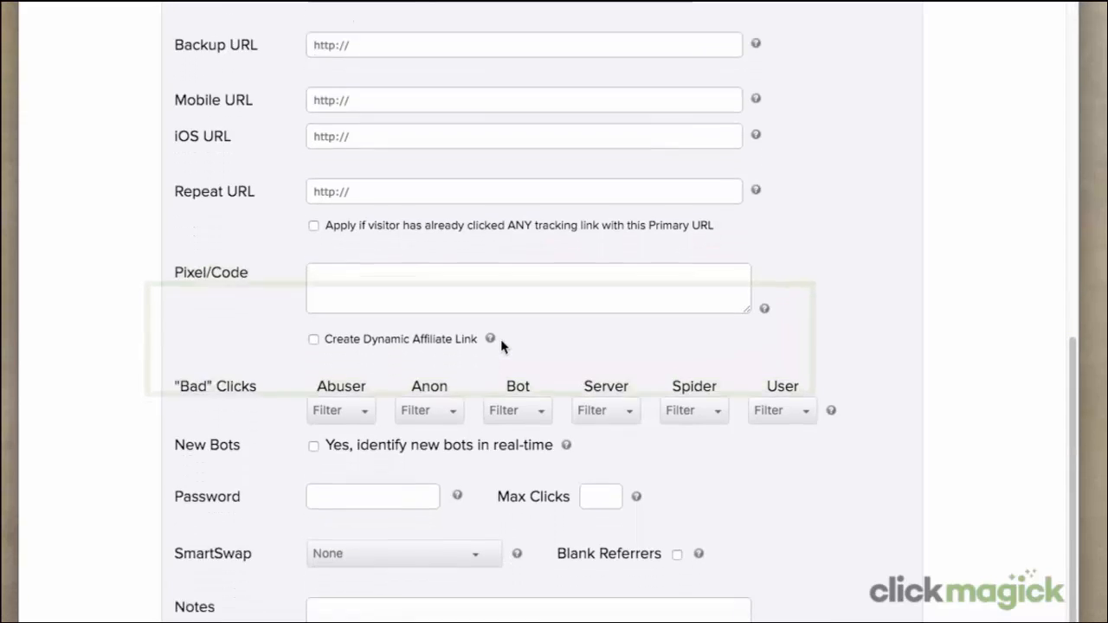
{"action": "scroll", "coordinate": [502, 346], "scroll_direction": "down", "scroll_amount": 3}
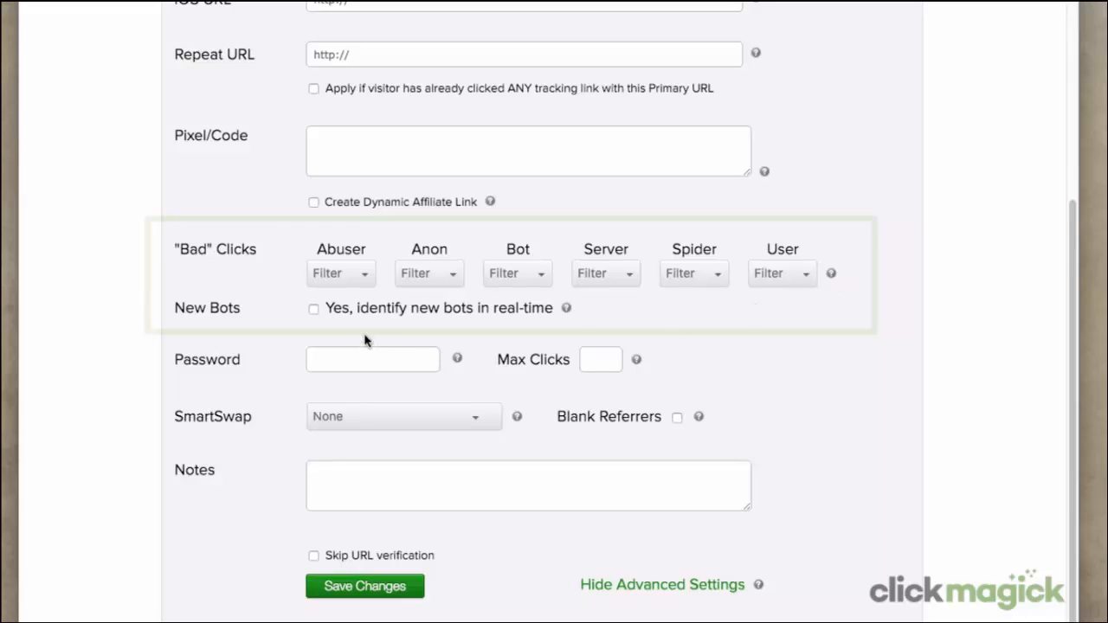
{"action": "left_click", "coordinate": [368, 278]}
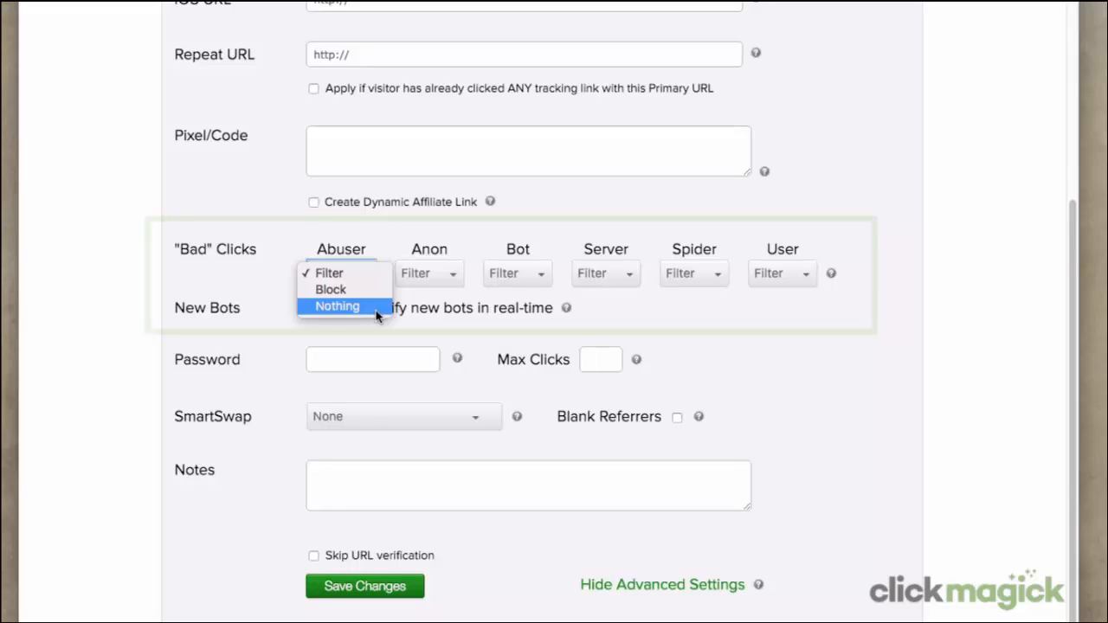
{"action": "left_click", "coordinate": [375, 308]}
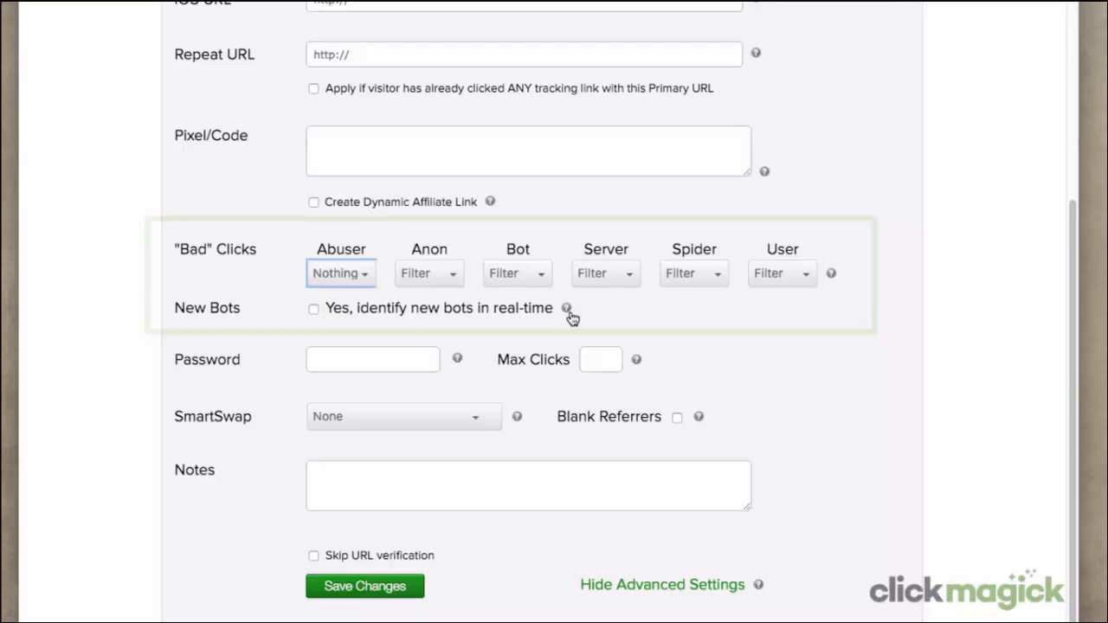
Limit the tracking link to 500 Max Clicks
{"action": "left_click", "coordinate": [317, 359]}
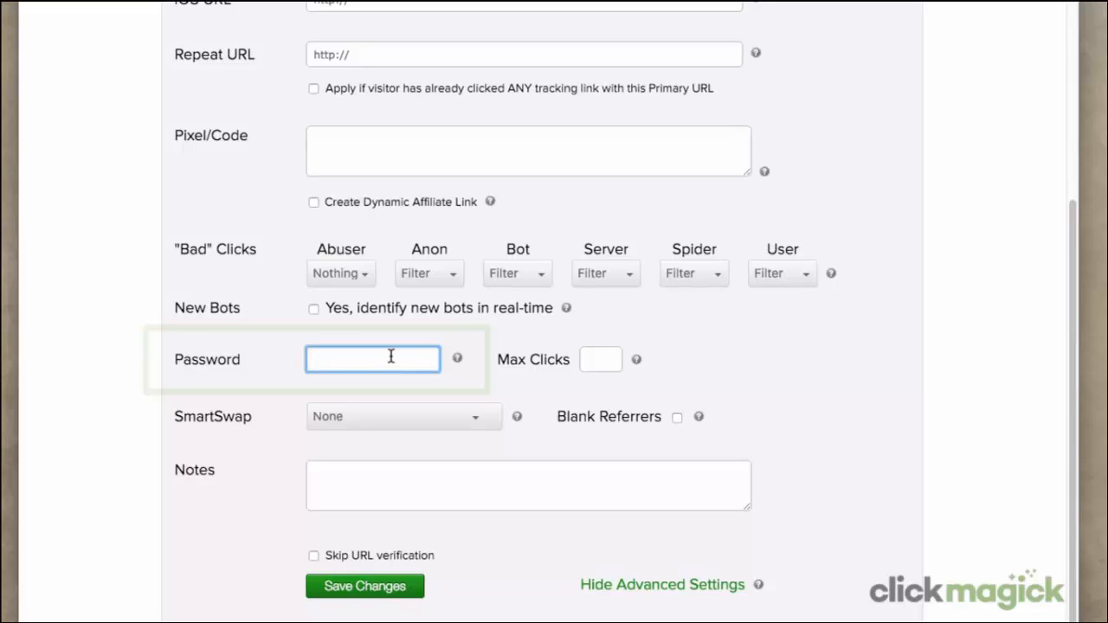
{"action": "left_click", "coordinate": [594, 359]}
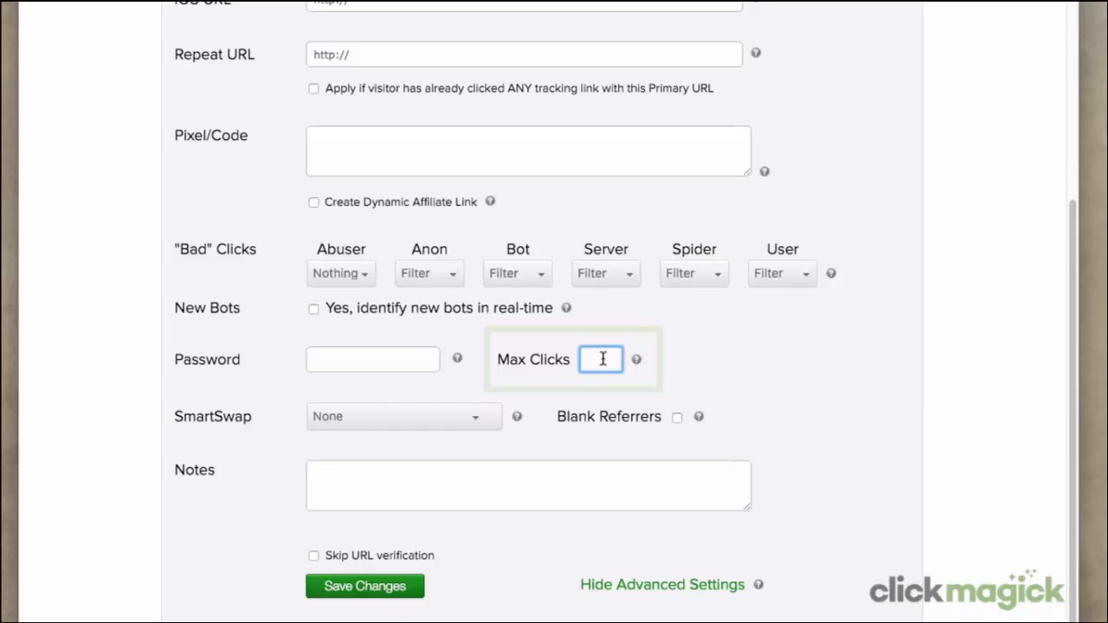
{"action": "type", "text": "500"}
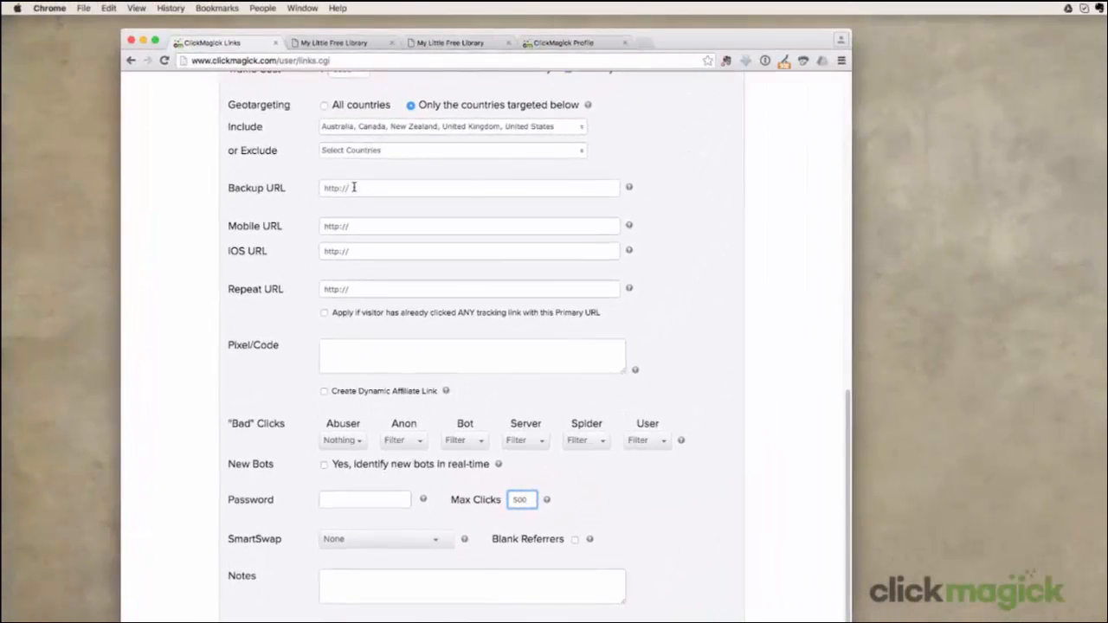
Open the tracking link's Backup URL for editing
{"action": "left_click", "coordinate": [331, 188]}
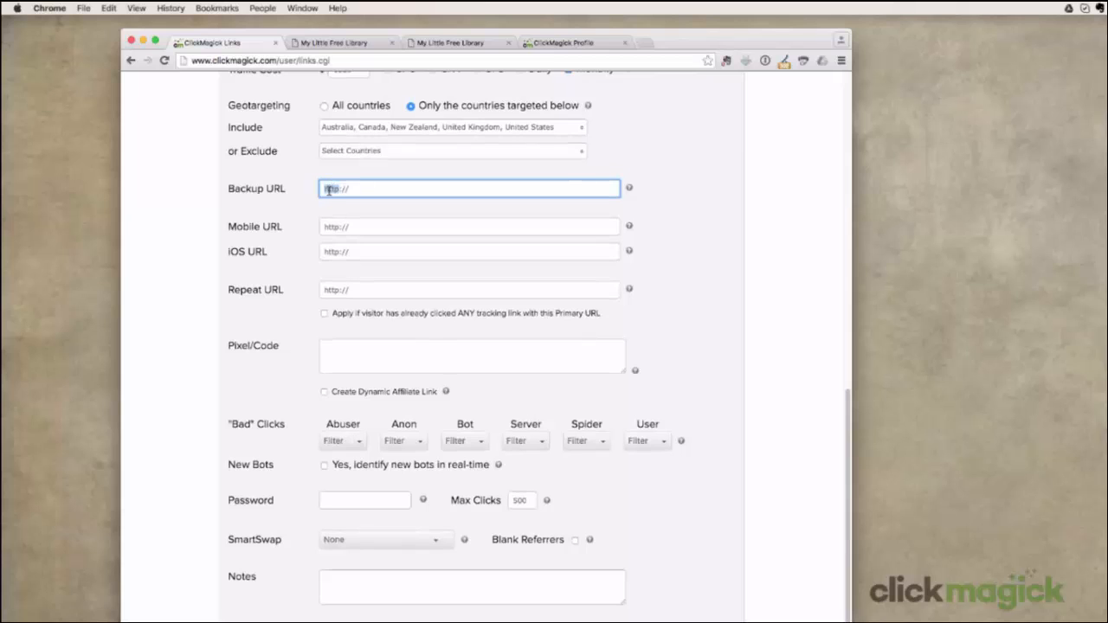